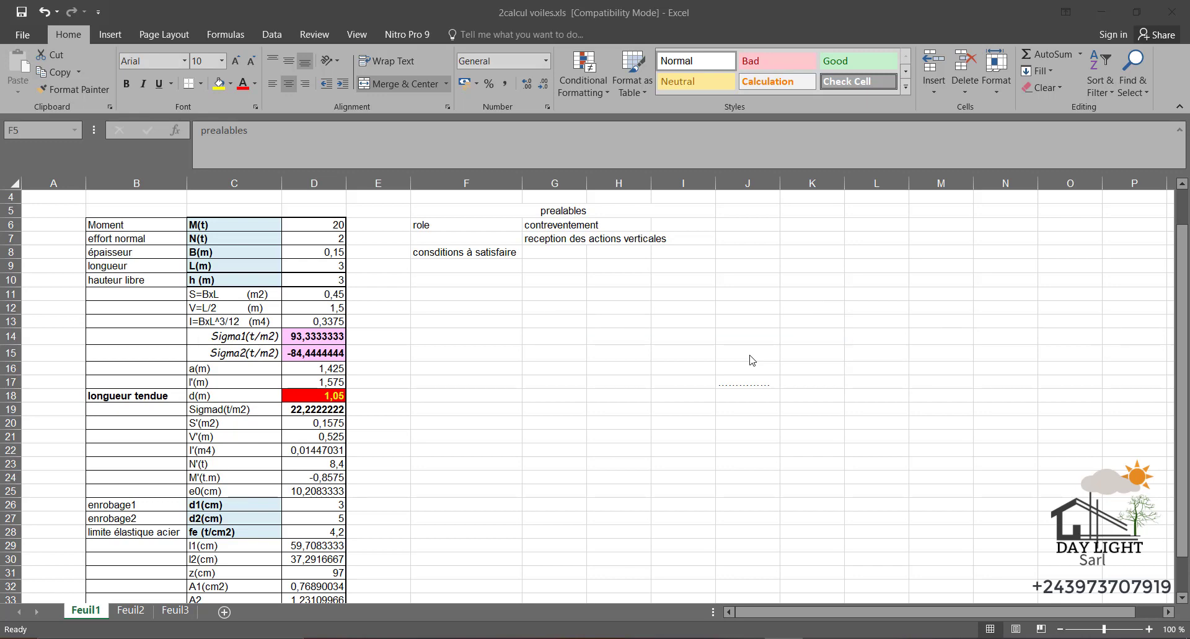
scroll(565, 355, down, 1)
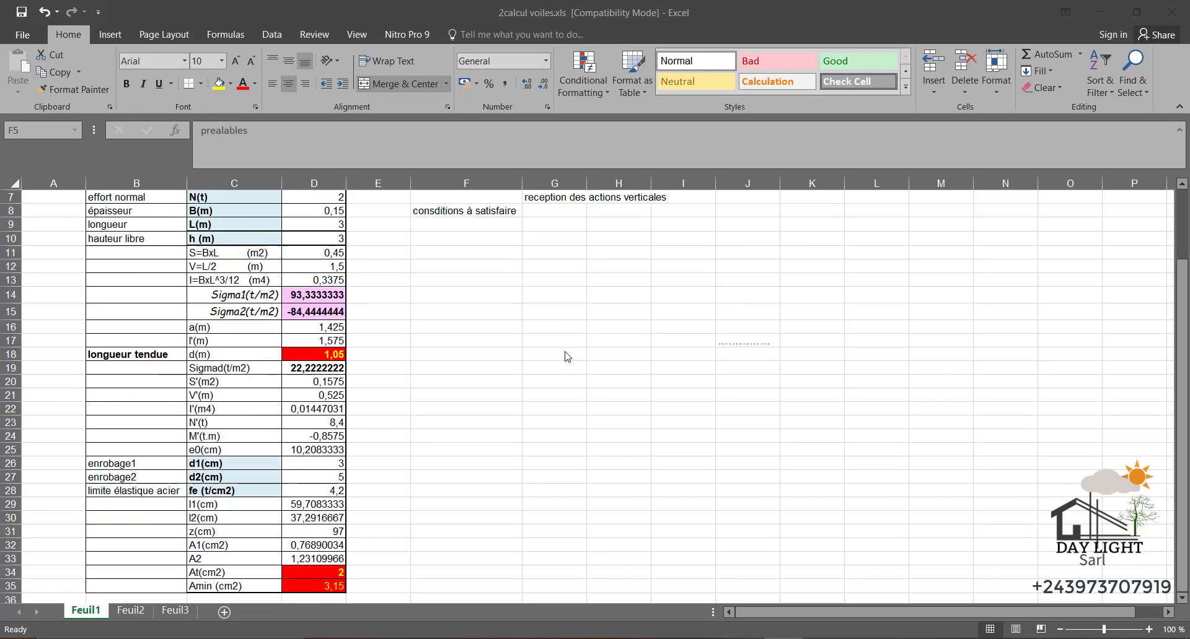
scroll(565, 354, up, 1)
scroll(565, 357, up, 1)
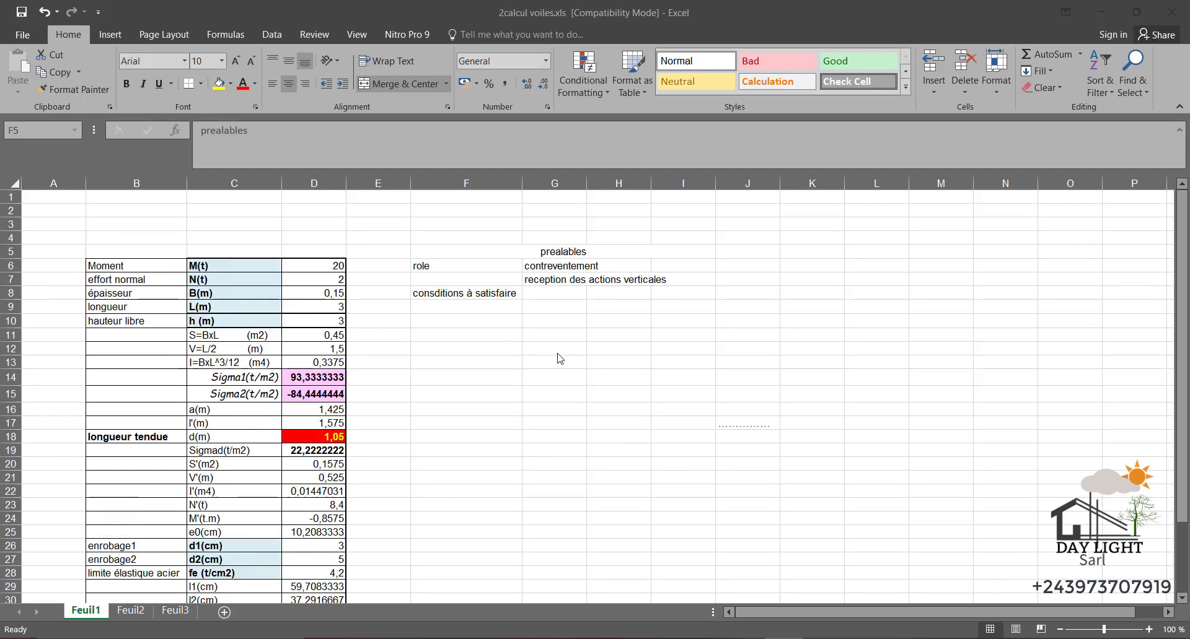
scroll(305, 340, down, 3)
scroll(306, 340, up, 3)
- Set the wall thickness B(m) in the input data to 0,2
click(330, 267)
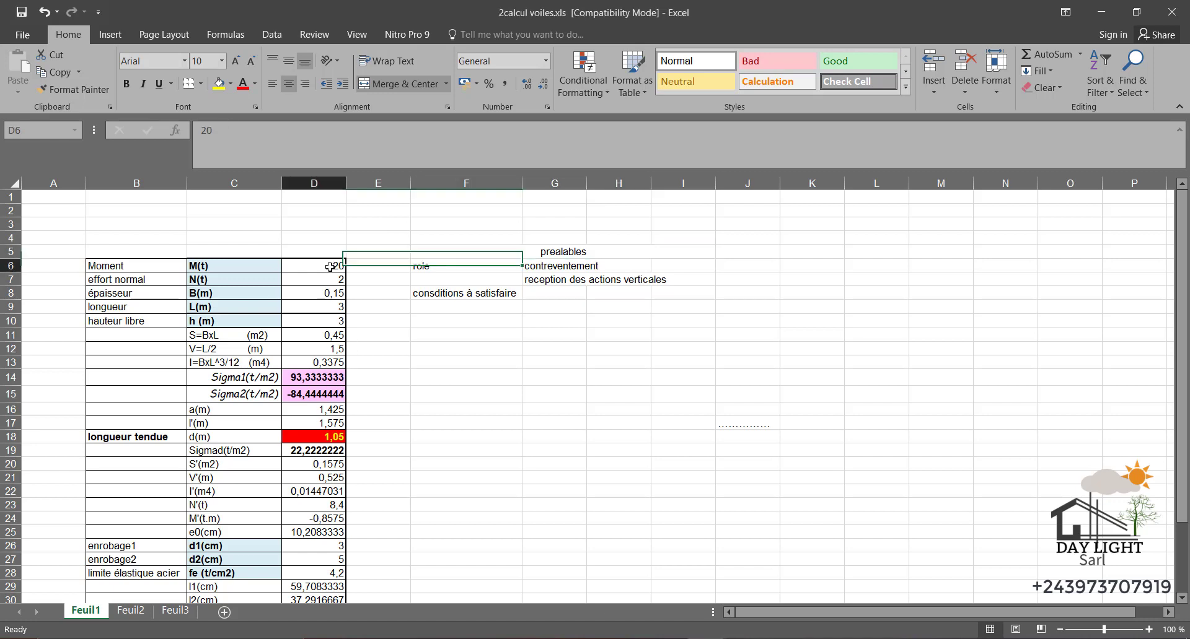
click(329, 280)
click(322, 293)
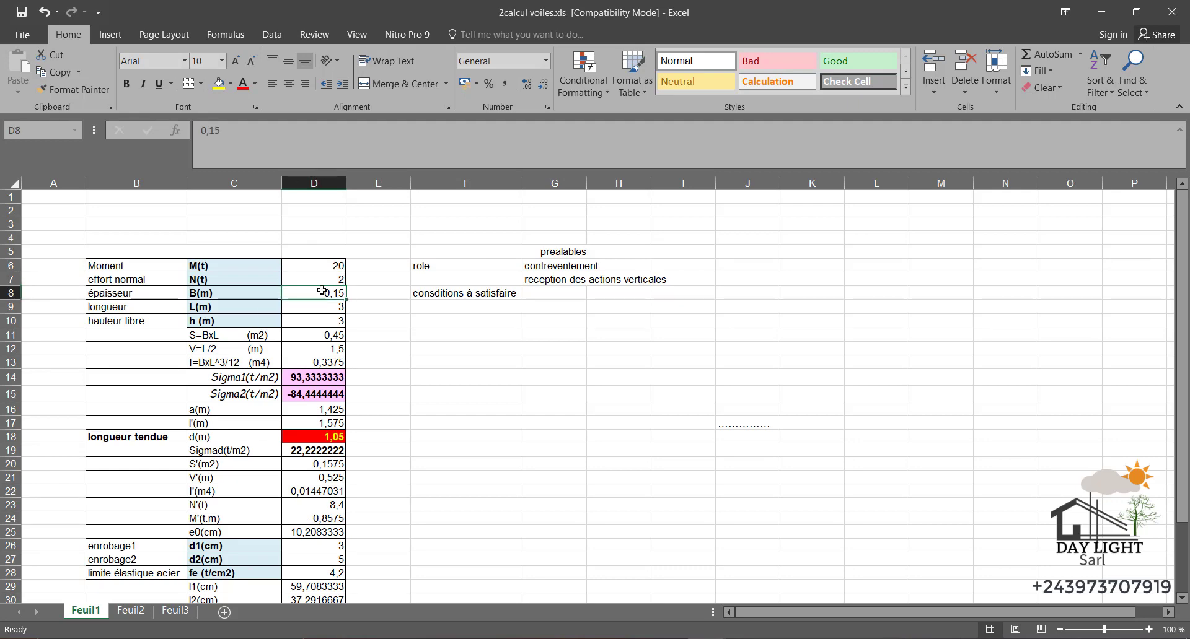
click(289, 149)
key(BackSpace)
key(BackSpace)
text(2)
key(Return)
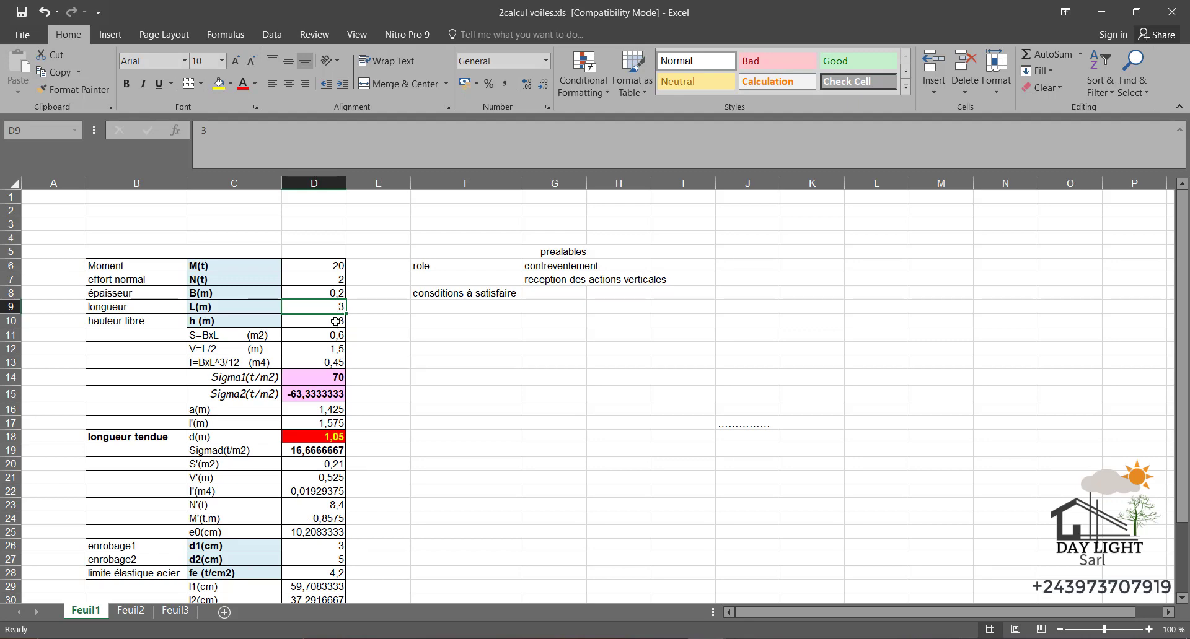
- Examine the free height h and the concrete cover inputs d1 and d2 in the wall calculation table
click(335, 322)
scroll(335, 322, down, 2)
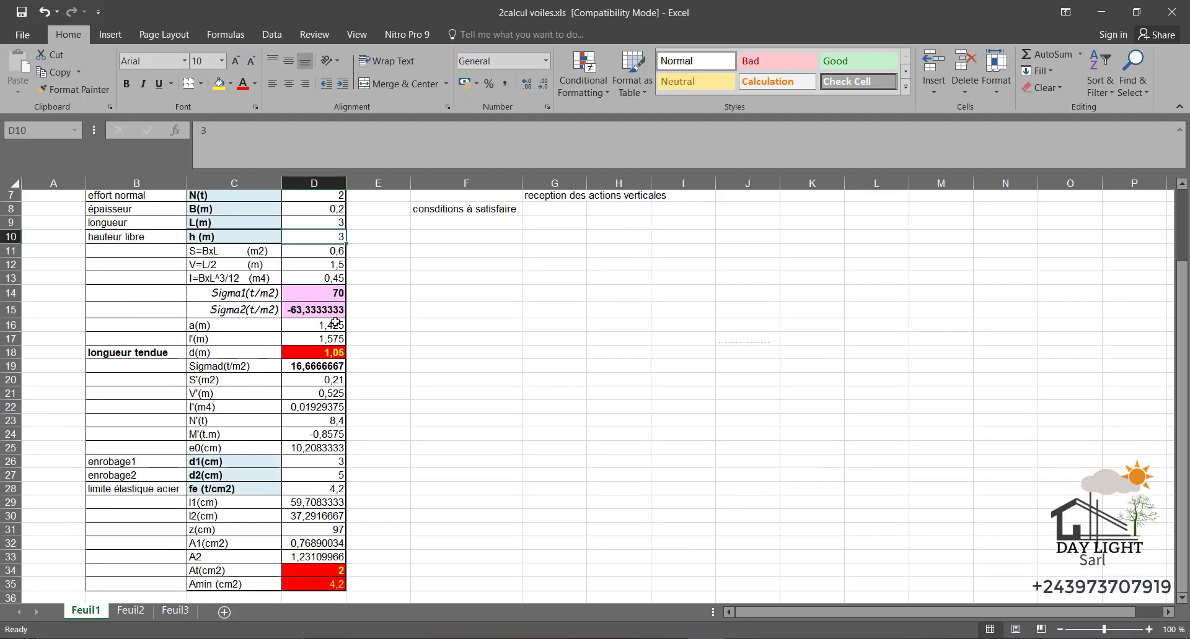
scroll(300, 291, up, 1)
scroll(300, 291, down, 2)
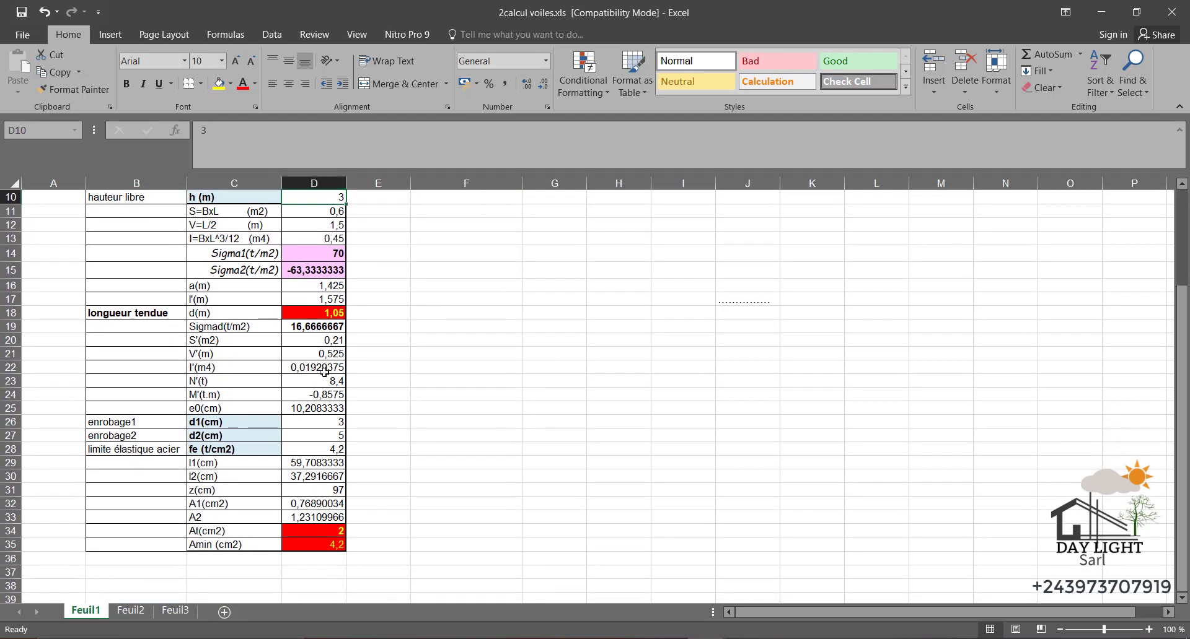
click(320, 421)
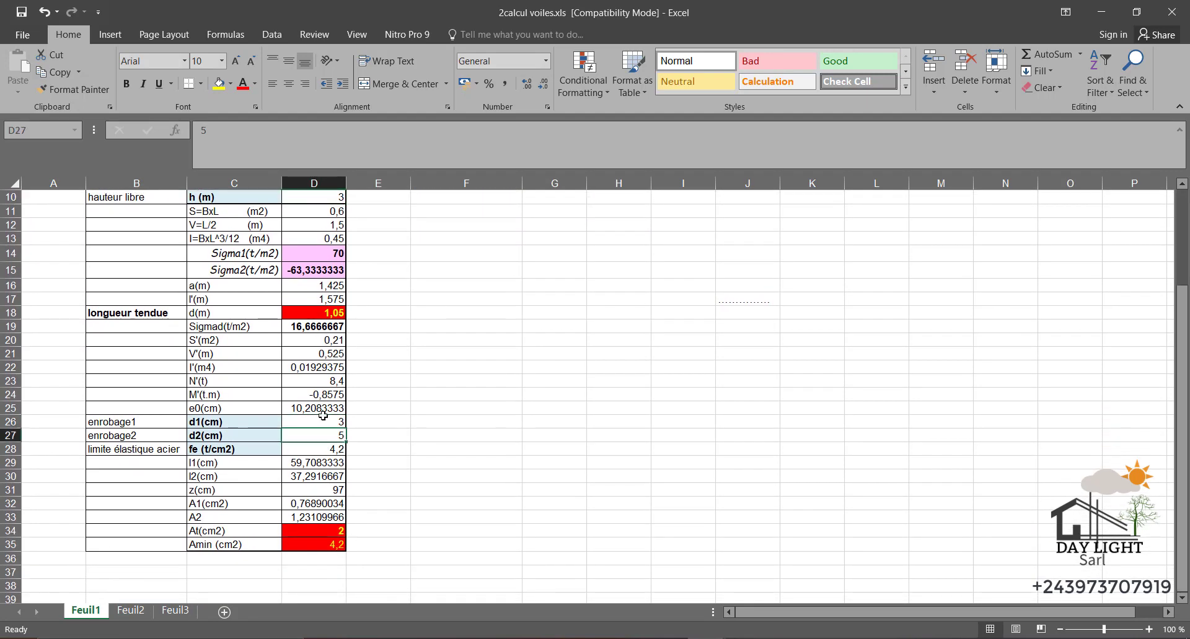
scroll(118, 266, up, 3)
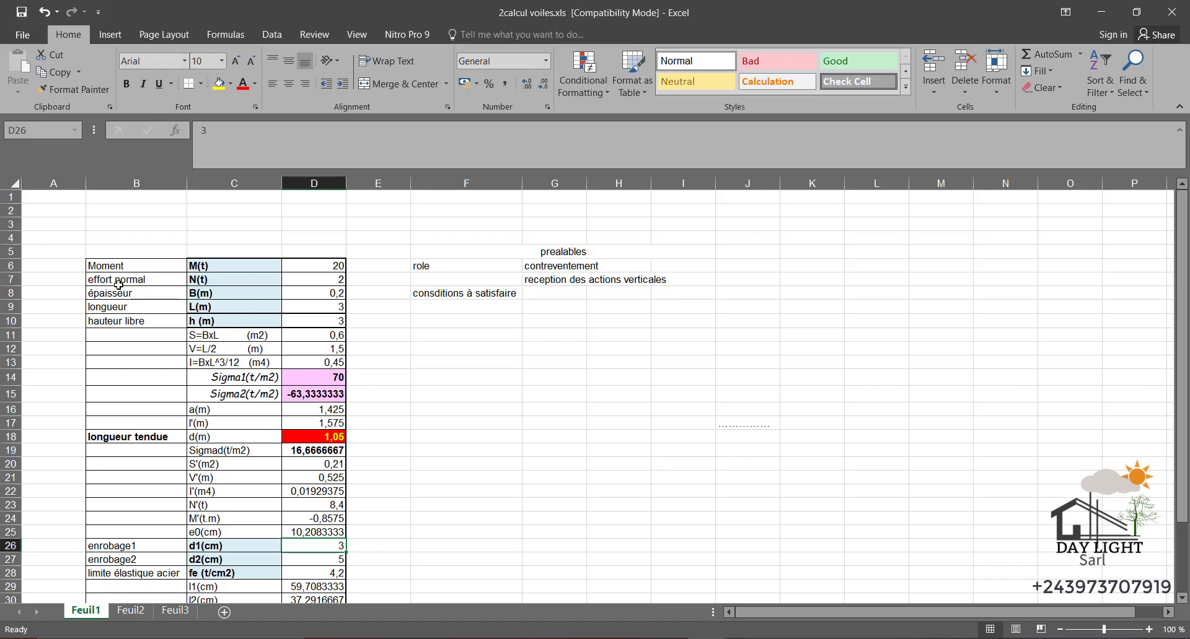
scroll(304, 318, down, 1)
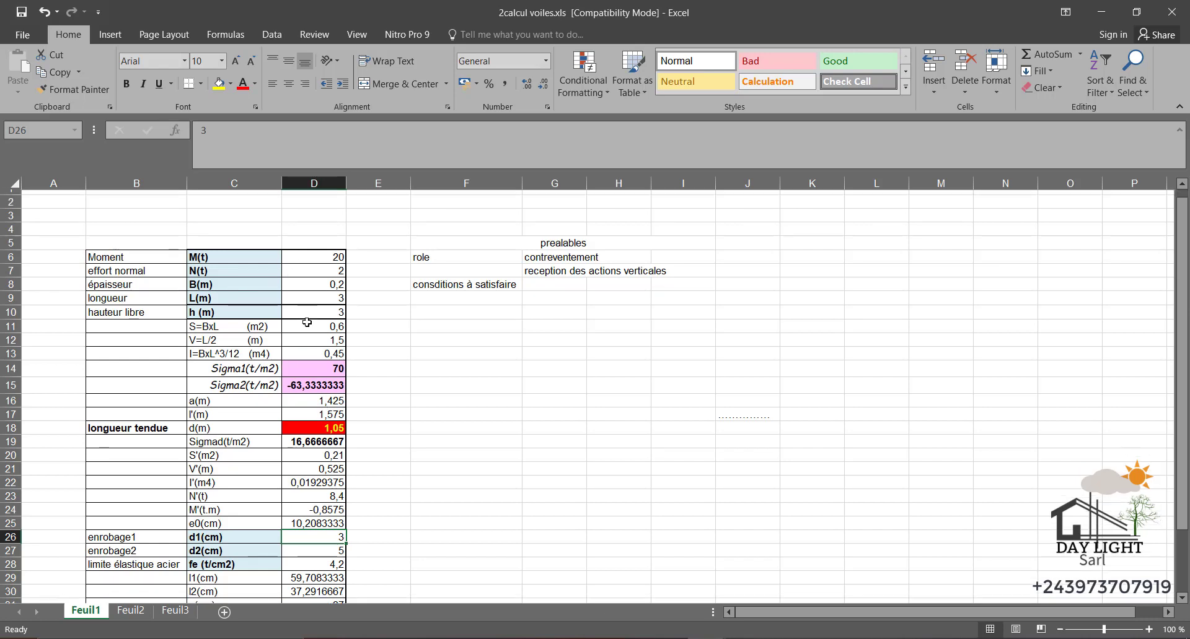
scroll(307, 322, up, 1)
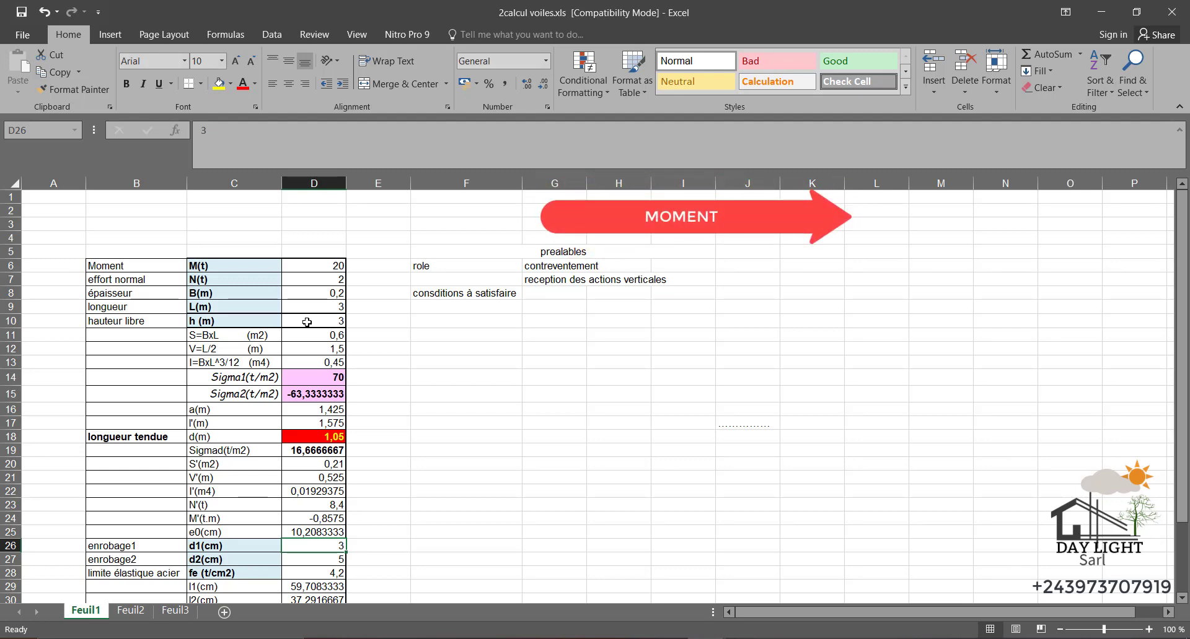
scroll(322, 304, down, 1)
scroll(325, 302, up, 1)
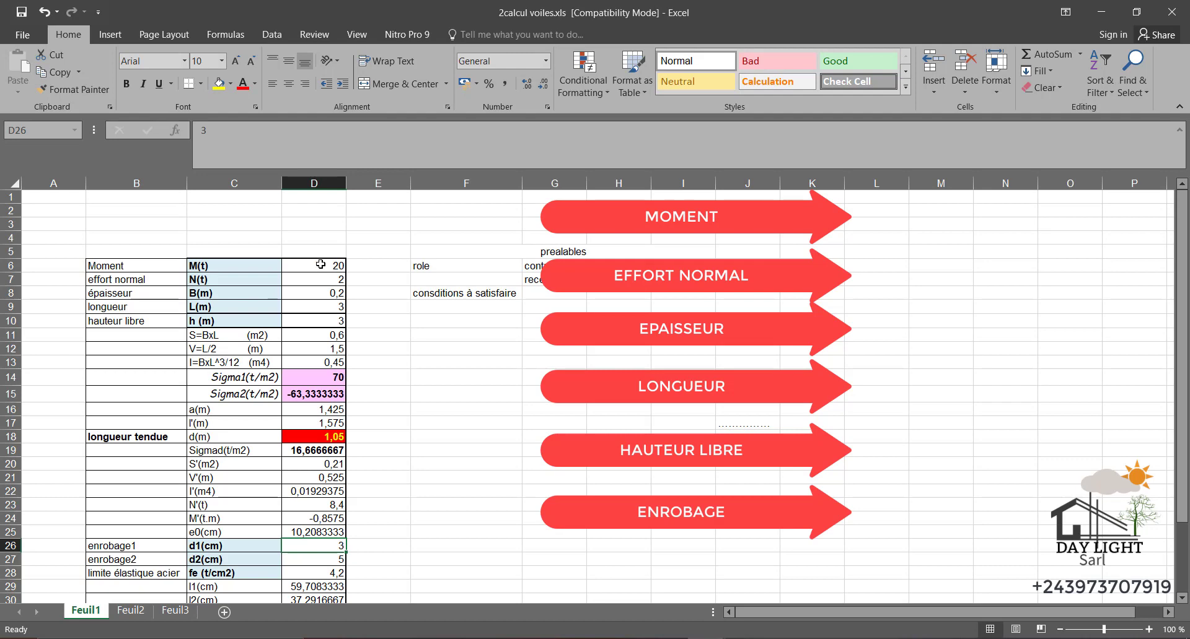
- Check the input cells for normal force, thickness, length, free height and enrobage1 one after another
click(321, 283)
click(323, 294)
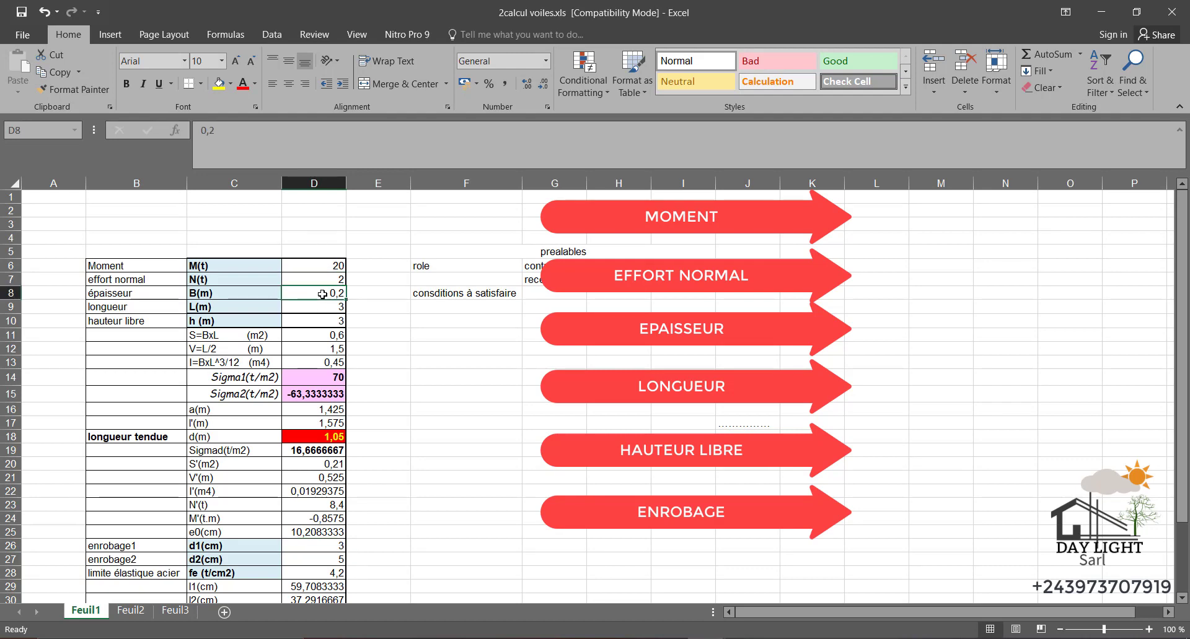
click(324, 306)
click(324, 321)
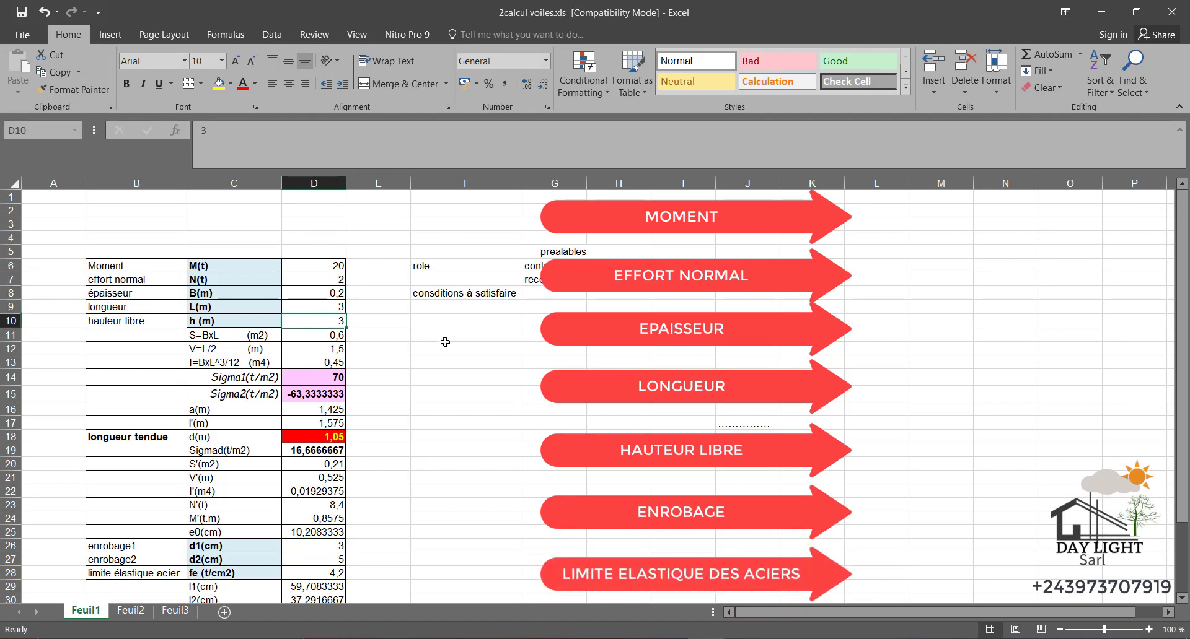
scroll(446, 347, down, 1)
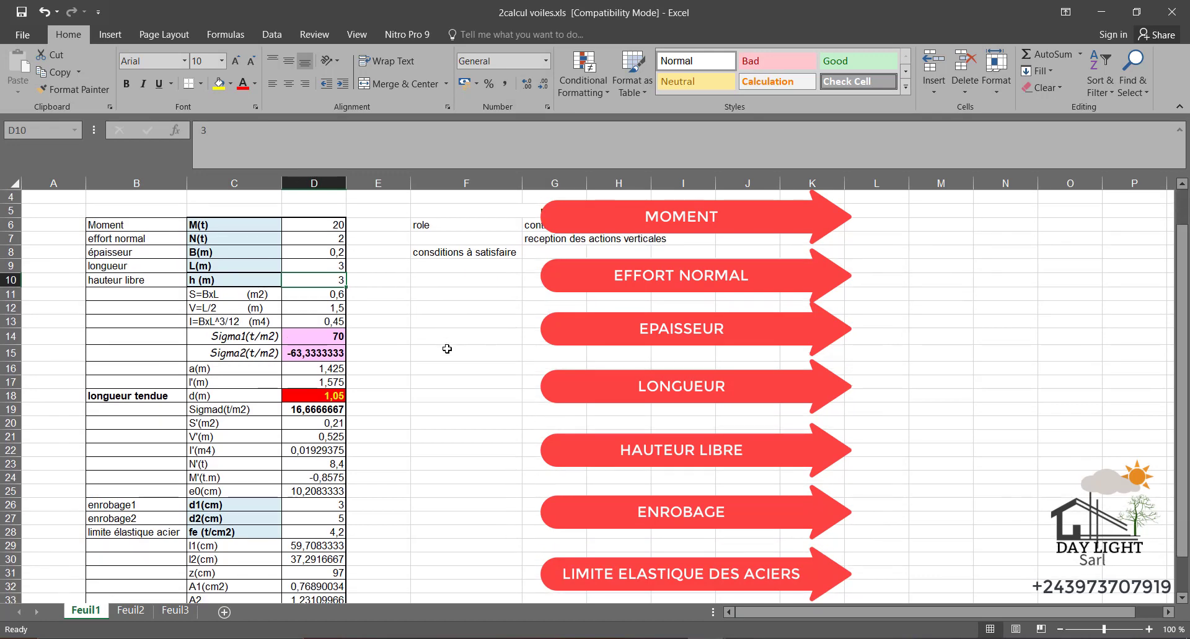
scroll(447, 346, down, 1)
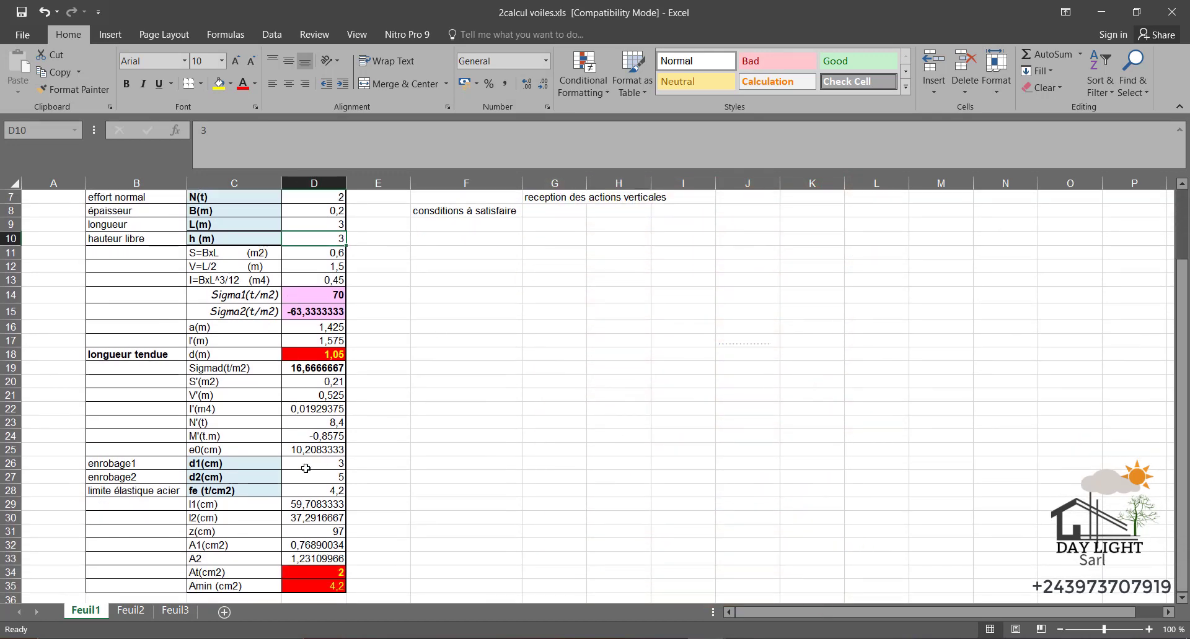
click(322, 466)
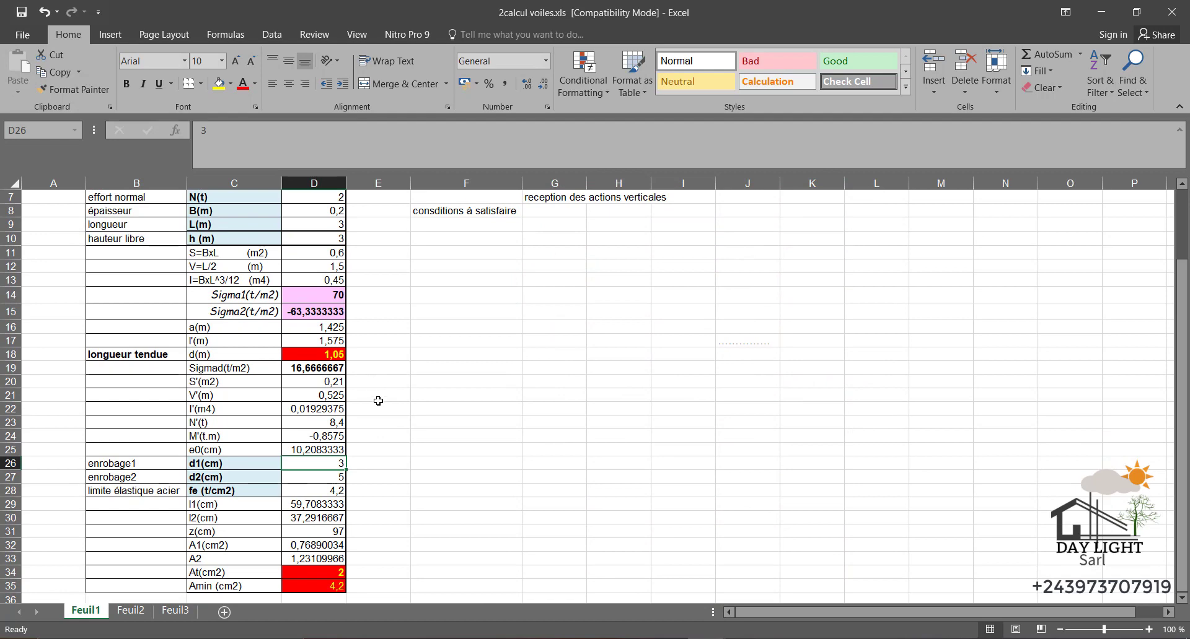
scroll(365, 462, up, 2)
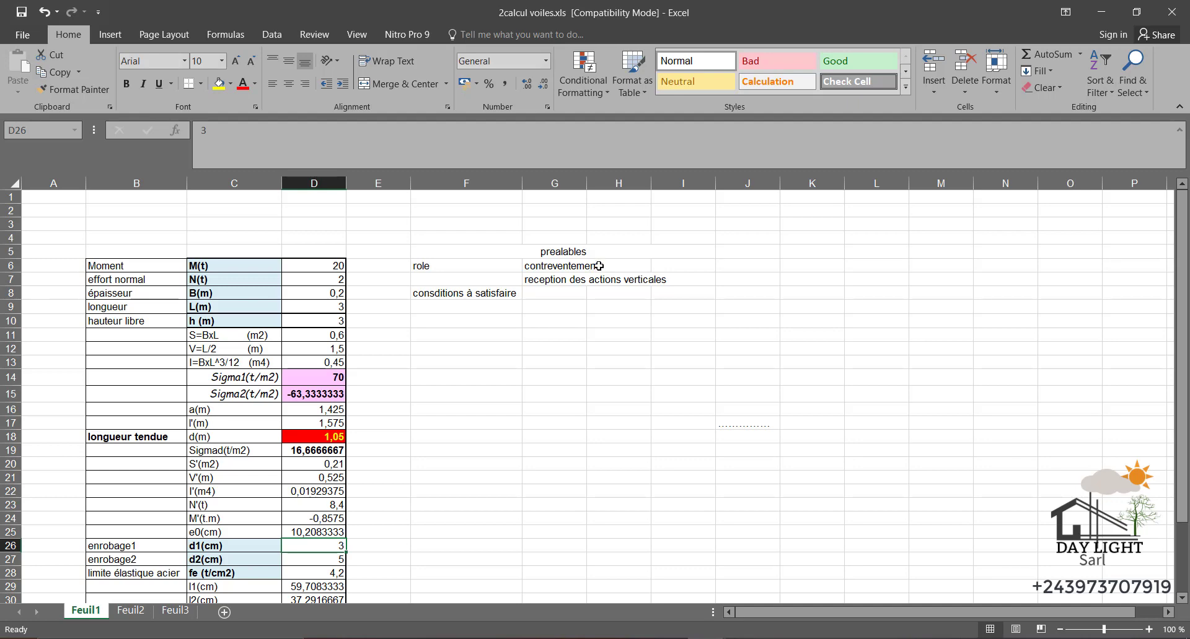
- Examine the steel yield strength fe and the reinforcement rows At and Amin alongside the other wall inputs
scroll(596, 262, down, 2)
scroll(596, 263, up, 2)
scroll(341, 252, down, 3)
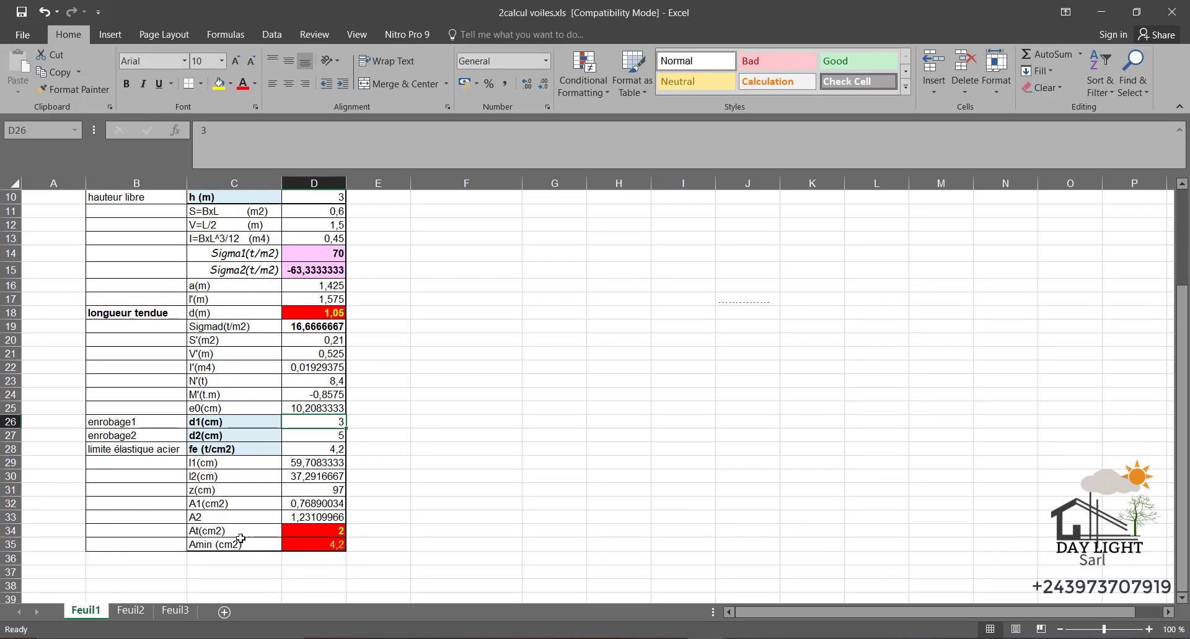
click(337, 449)
scroll(331, 472, up, 2)
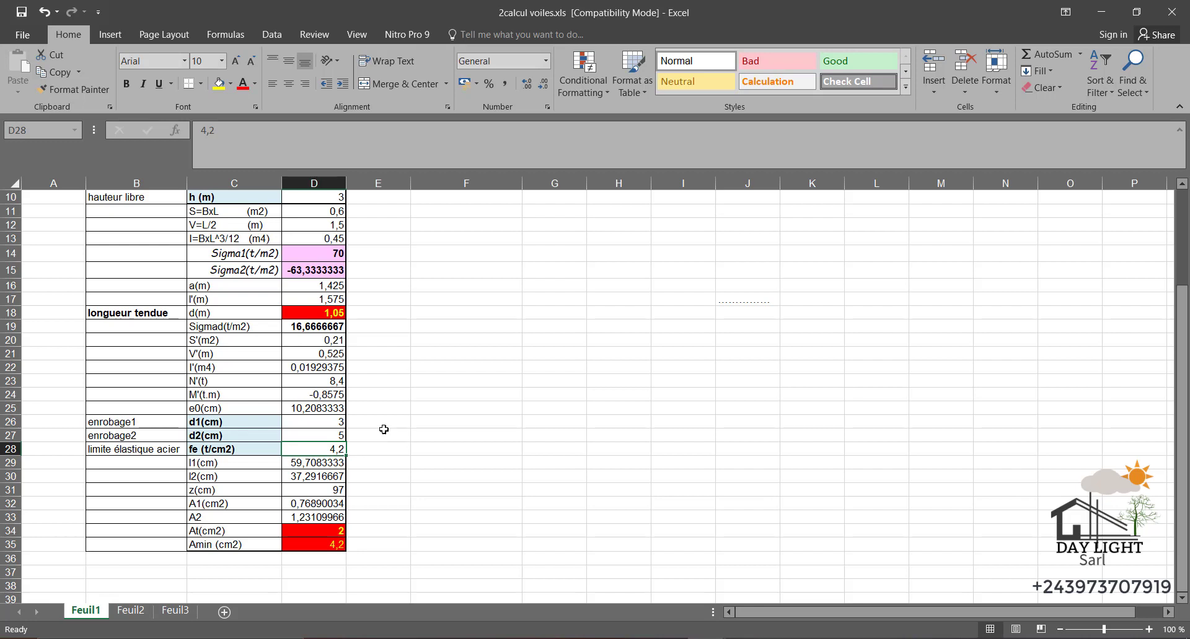
scroll(456, 328, up, 3)
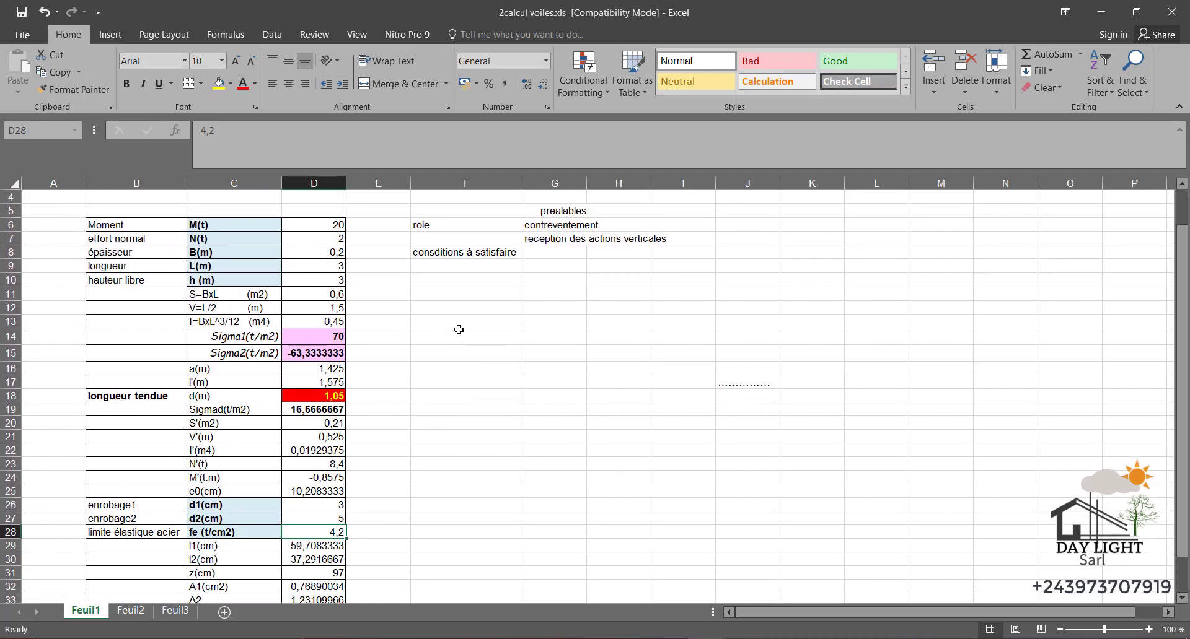
scroll(458, 330, down, 1)
scroll(350, 487, down, 2)
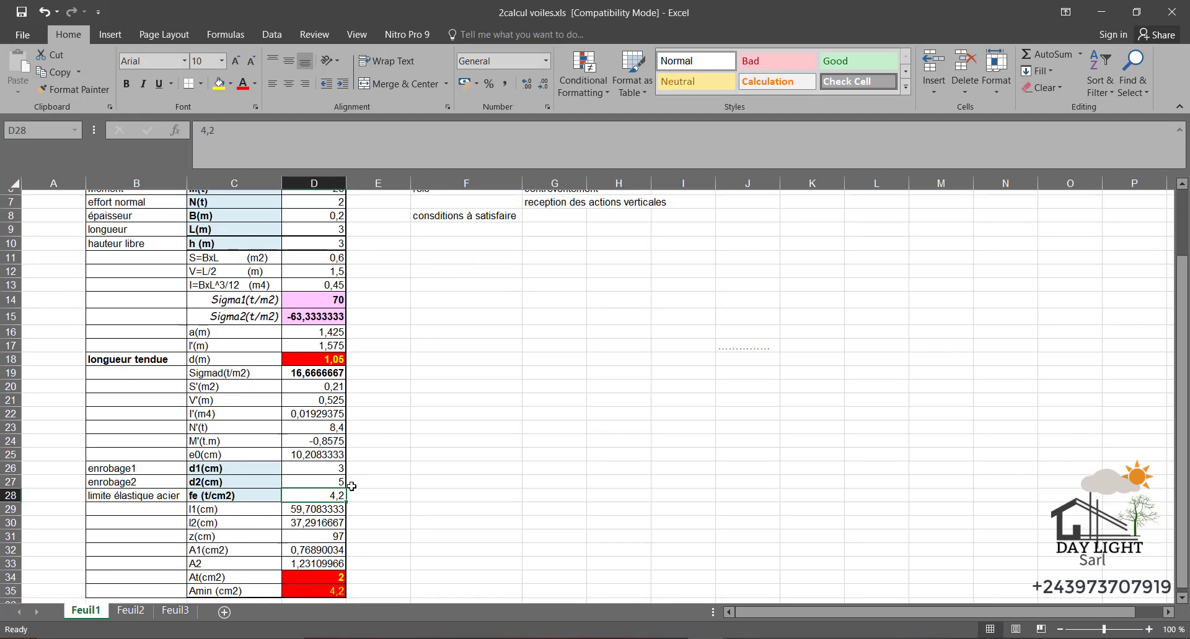
scroll(248, 227, up, 2)
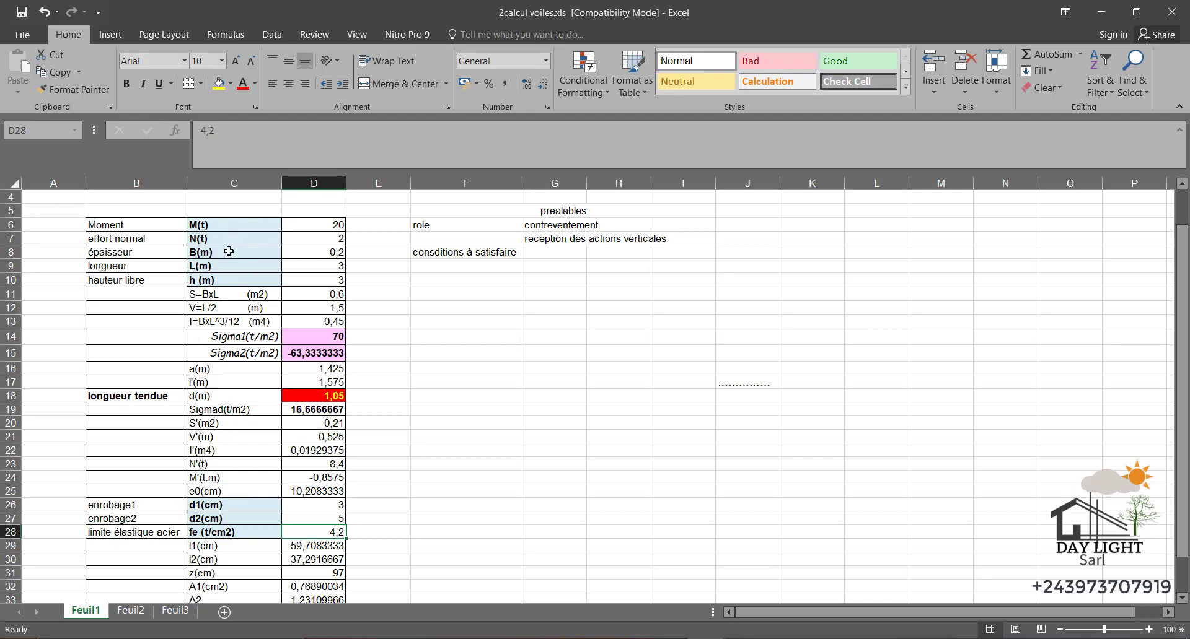
scroll(239, 353, down, 2)
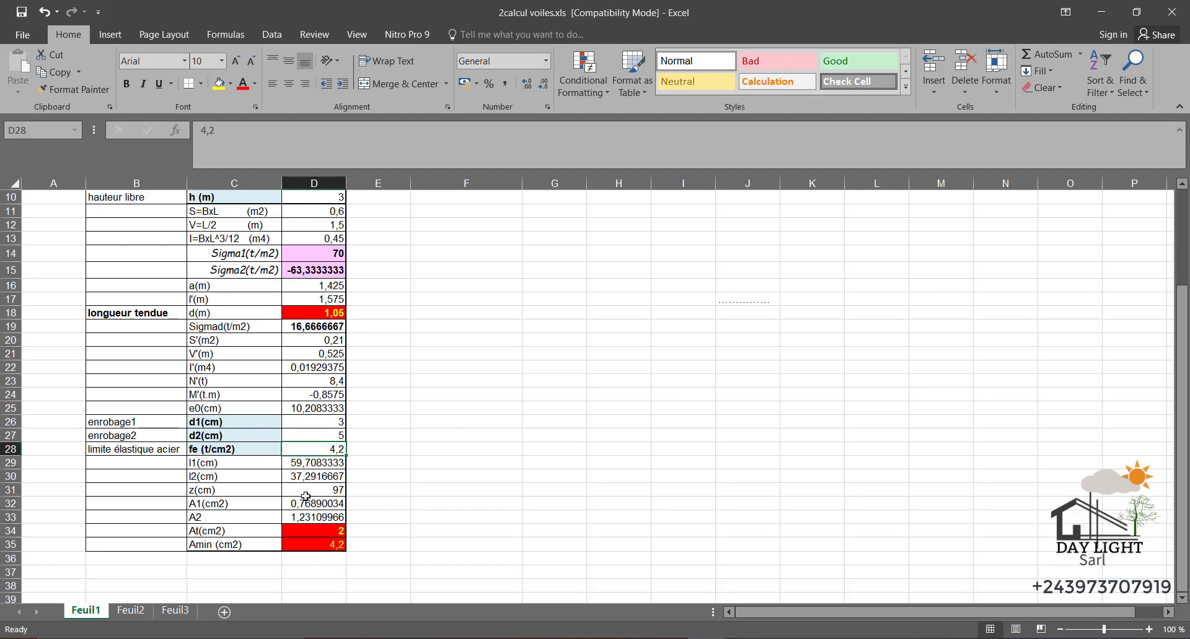
scroll(348, 339, down, 2)
scroll(349, 339, up, 2)
scroll(330, 434, up, 1)
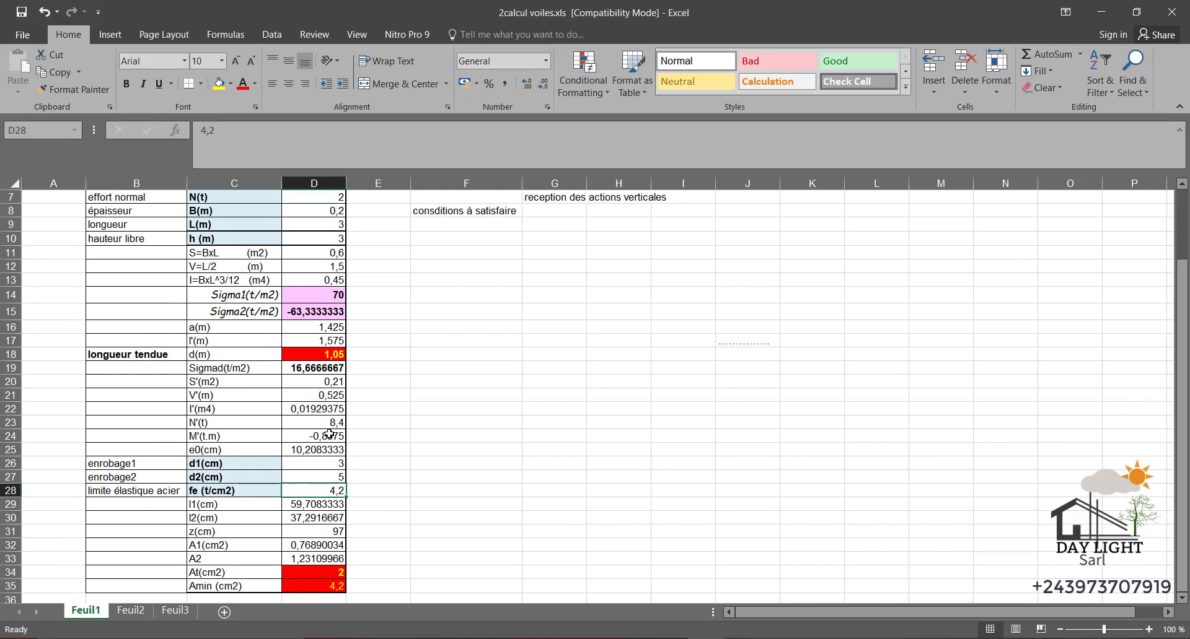
- Inspect the formulas behind the stress Sigmad, the section S' and the minimum reinforcement Amin
click(316, 368)
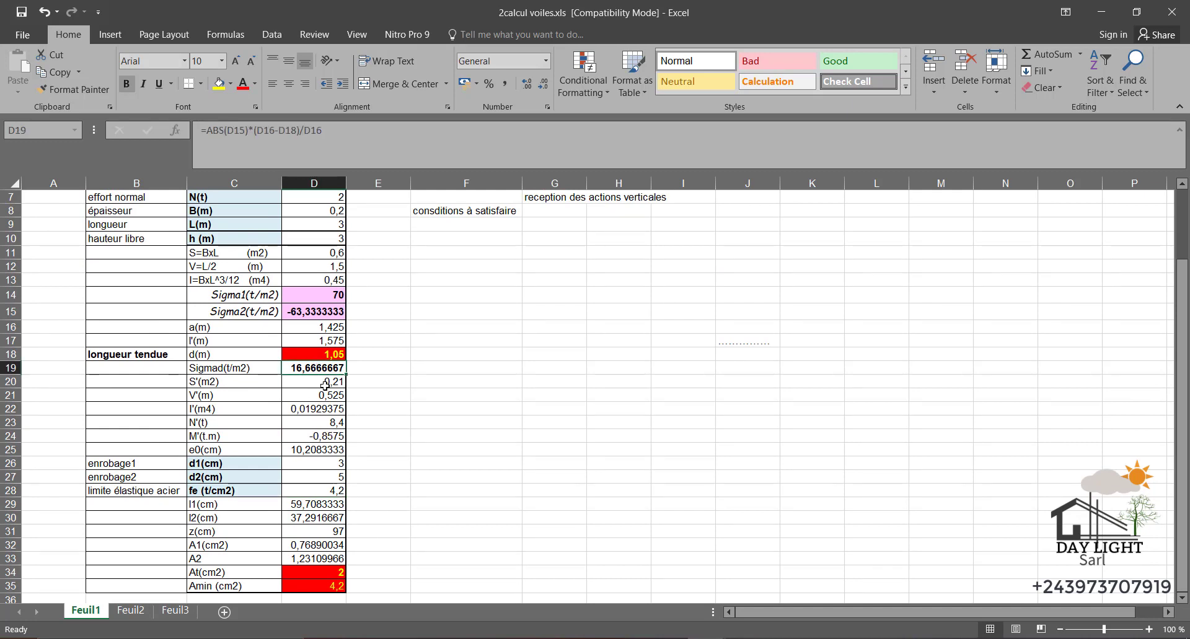
click(316, 384)
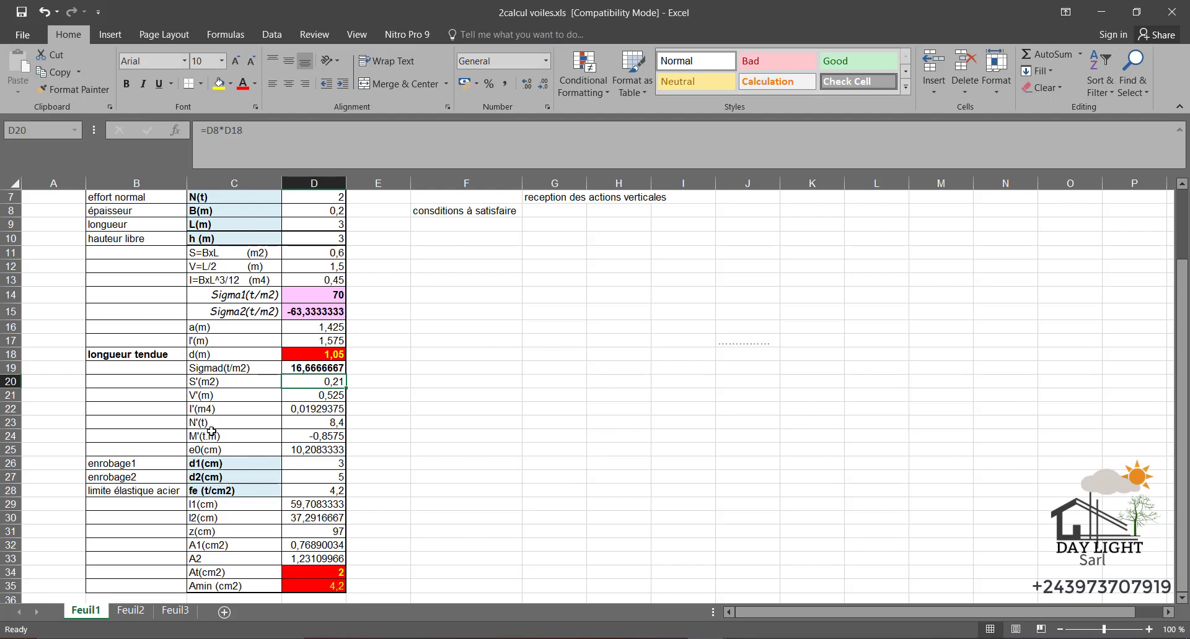
scroll(223, 426, down, 2)
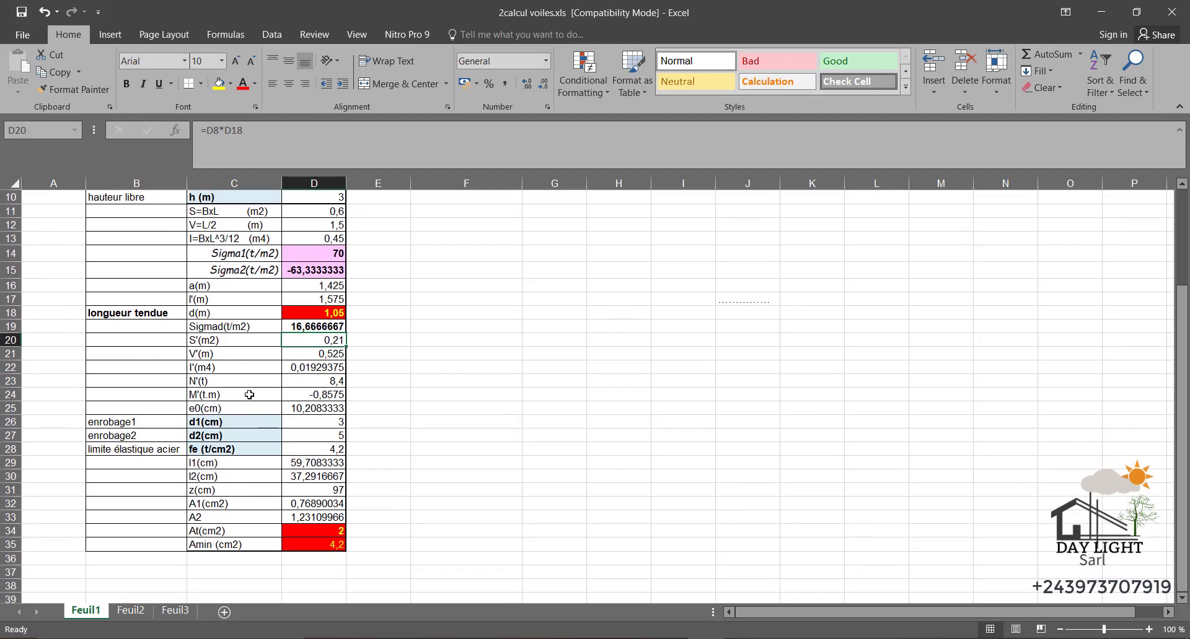
scroll(288, 353, up, 3)
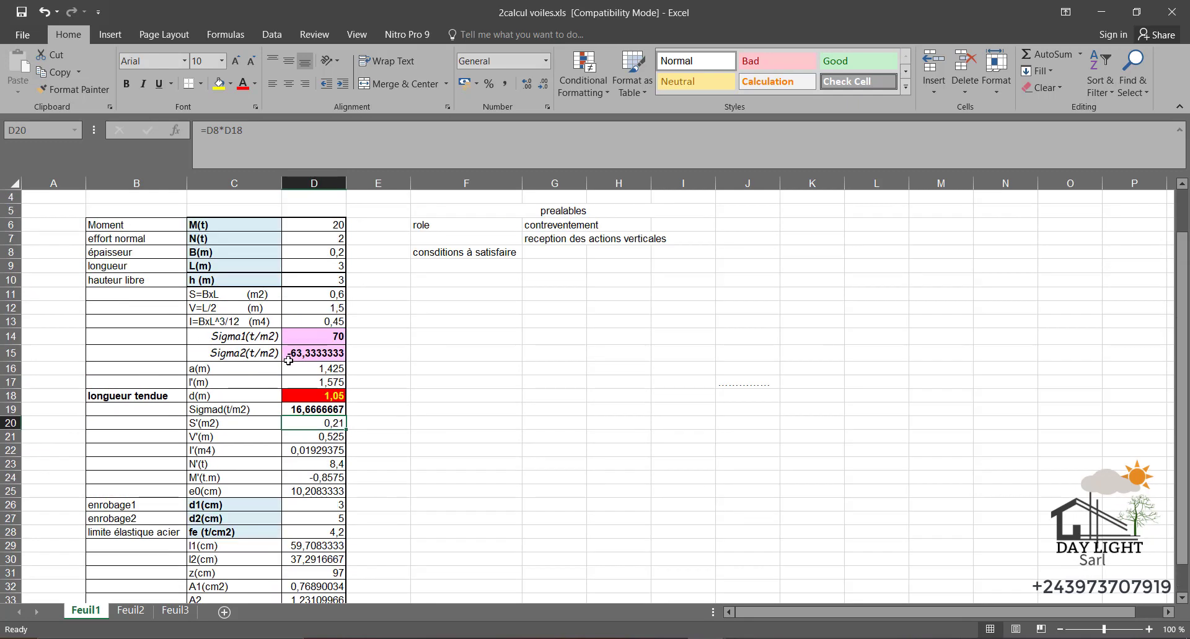
scroll(299, 425, down, 4)
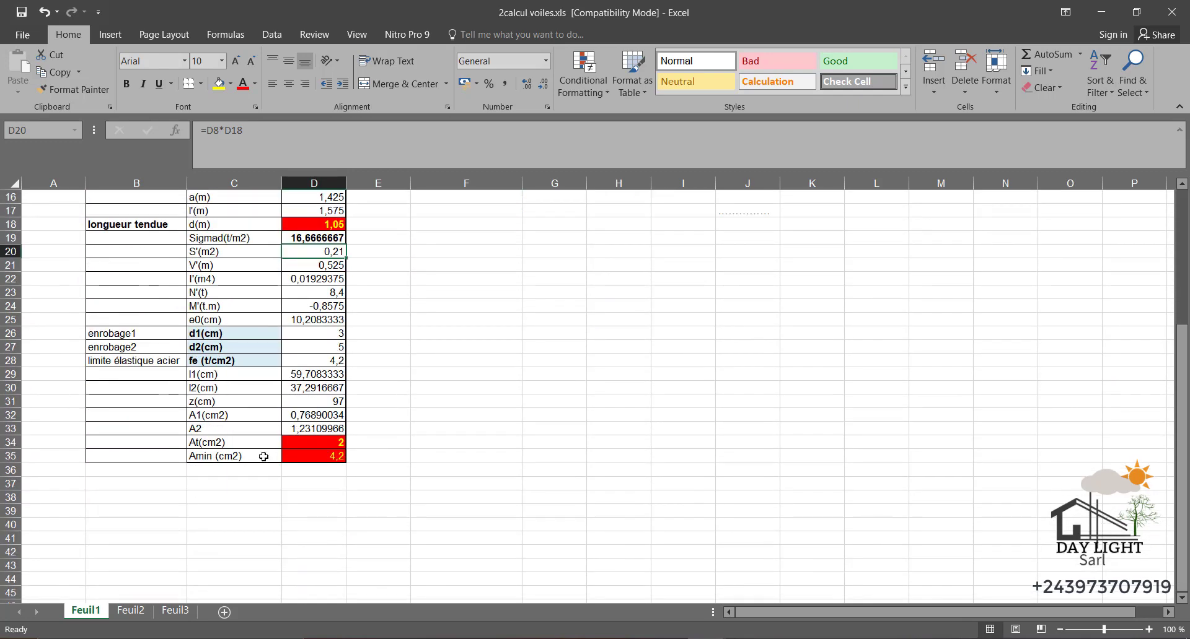
click(330, 454)
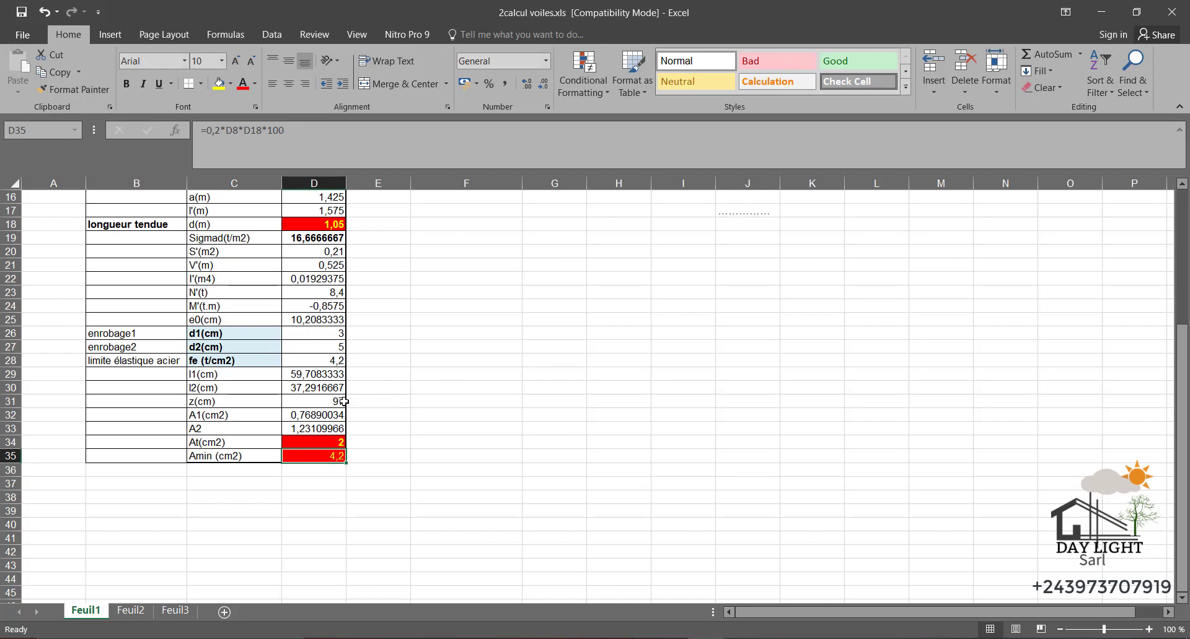
- Review the calculation table from the moment and normal force inputs down to the At and Amin results
scroll(344, 402, up, 5)
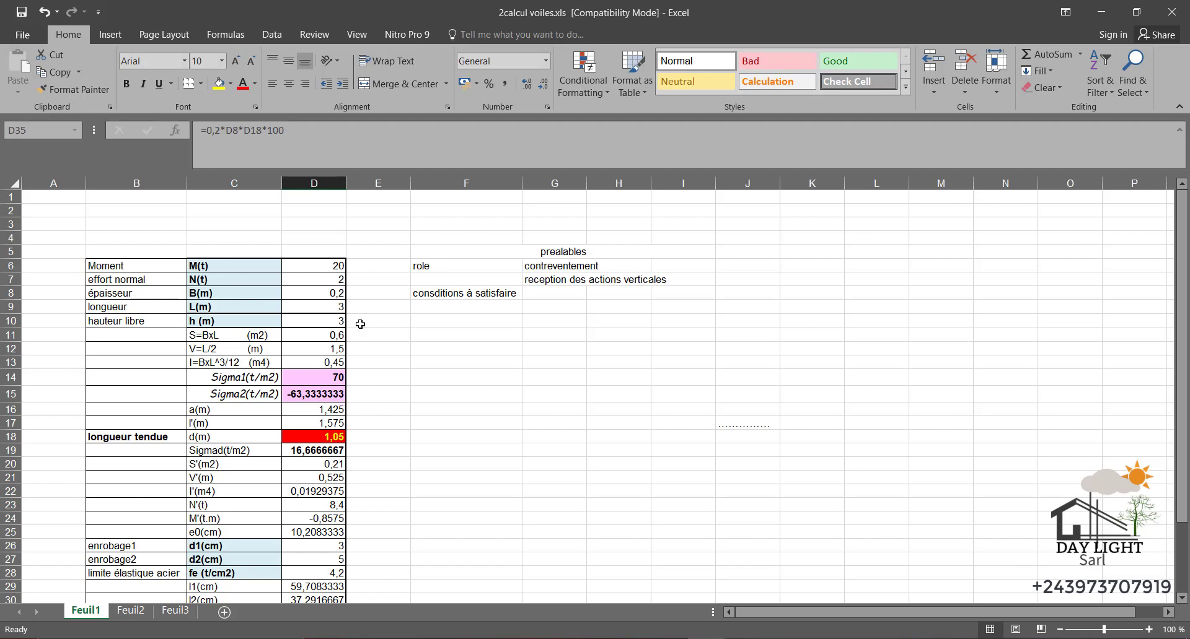
scroll(361, 310, down, 1)
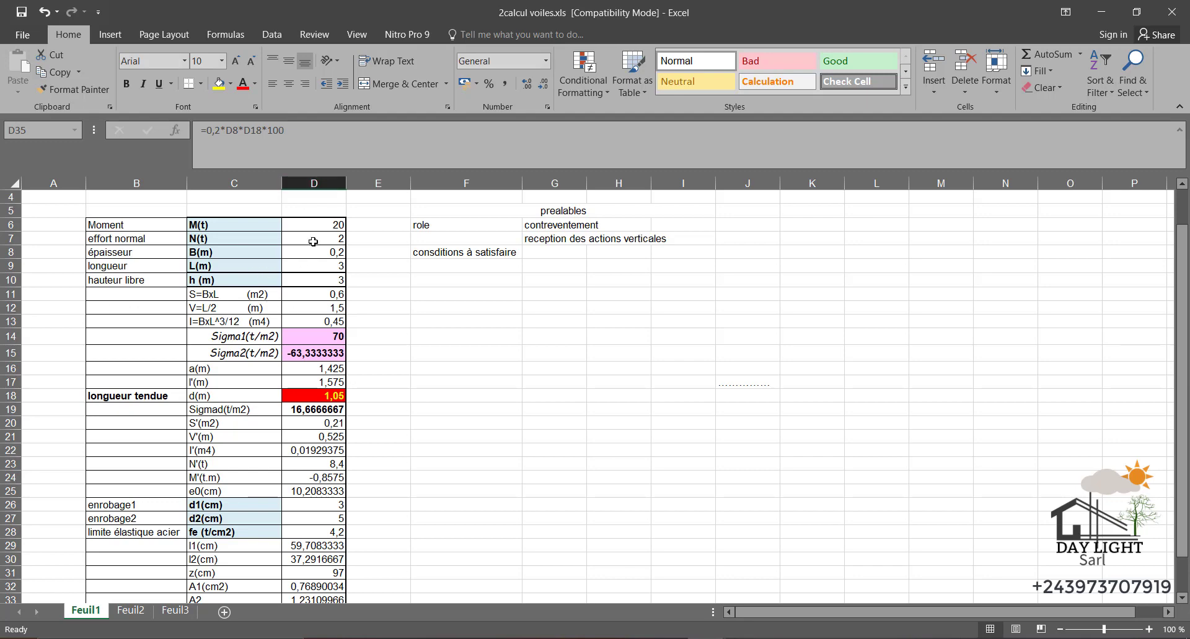
scroll(253, 285, down, 1)
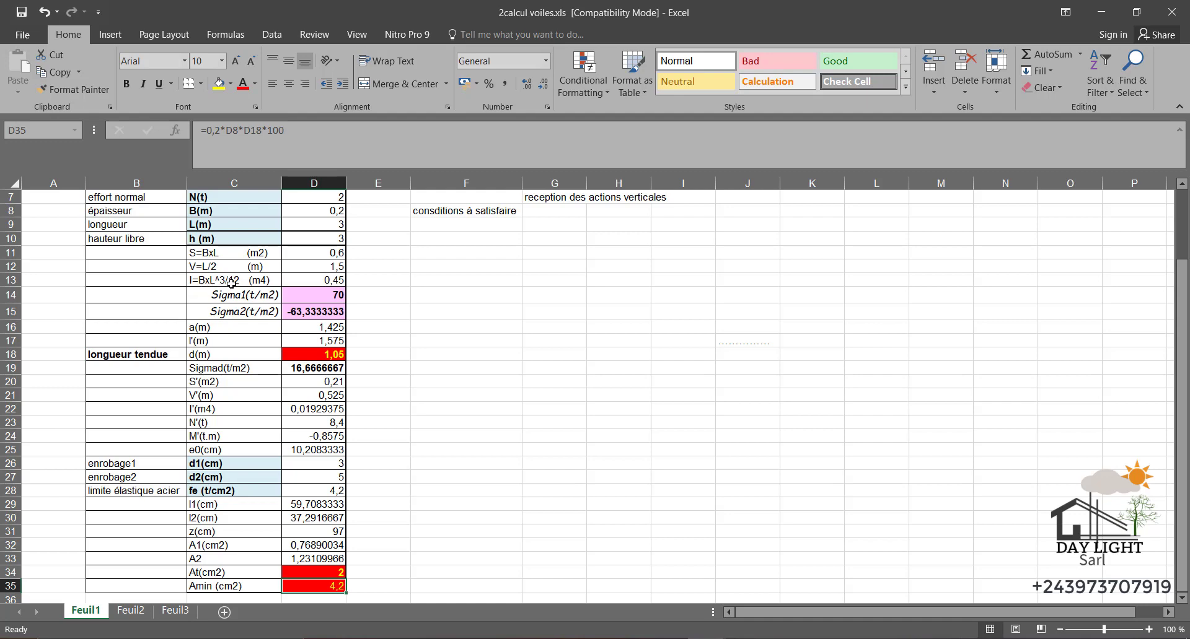
scroll(253, 283, down, 2)
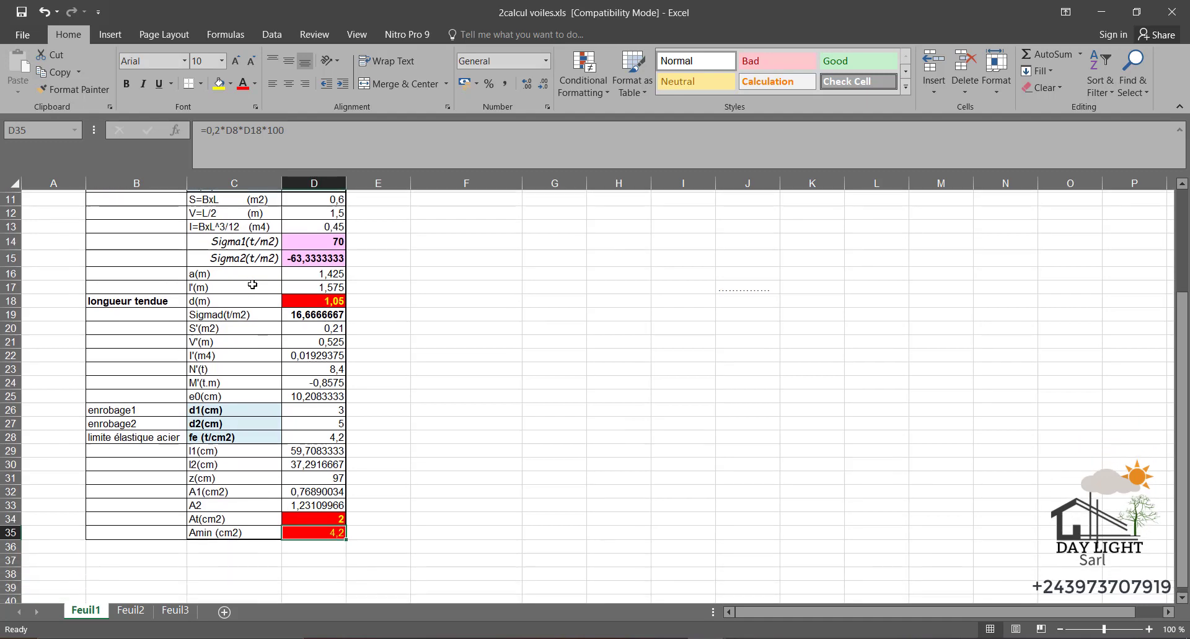
scroll(308, 230, up, 2)
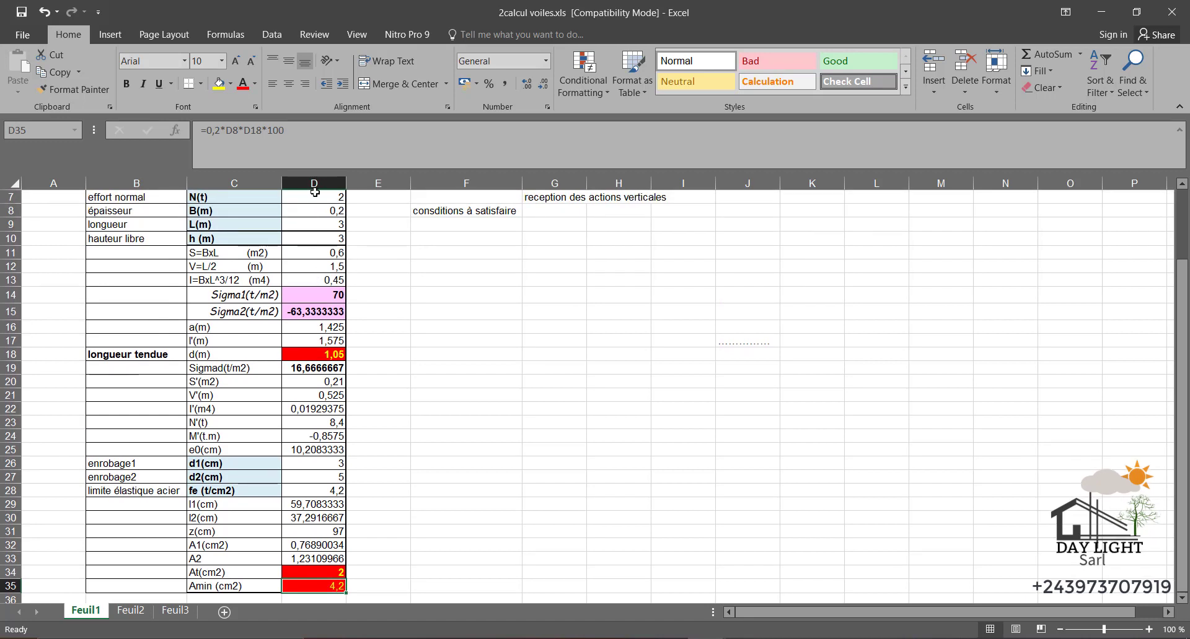
scroll(314, 248, up, 1)
scroll(319, 287, down, 2)
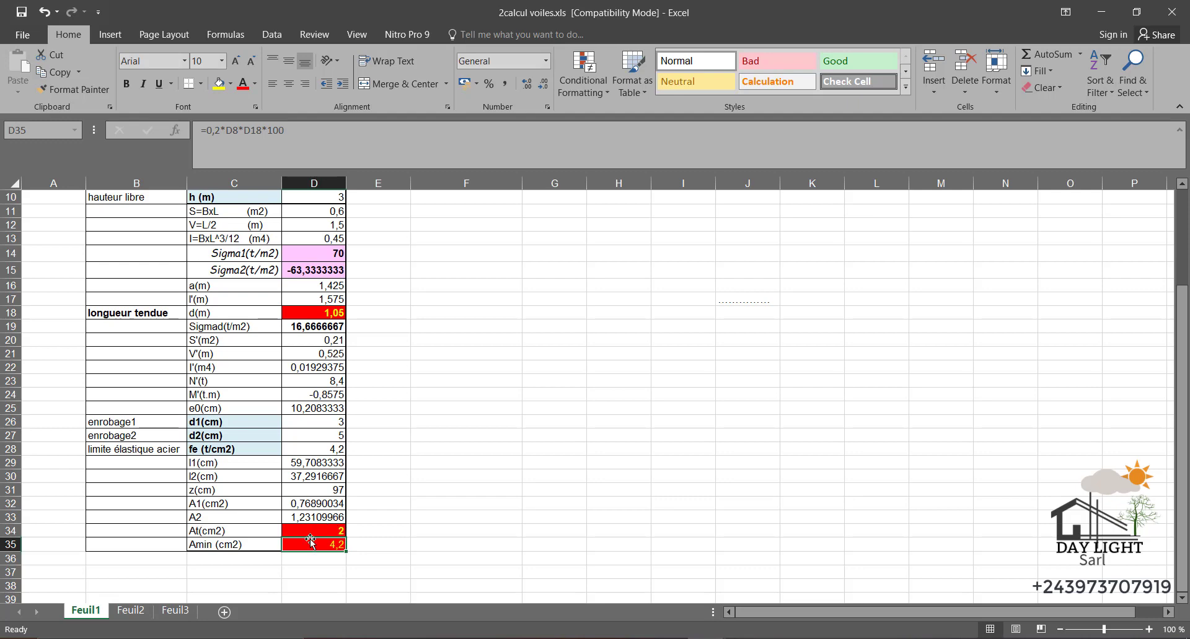
scroll(381, 496, up, 3)
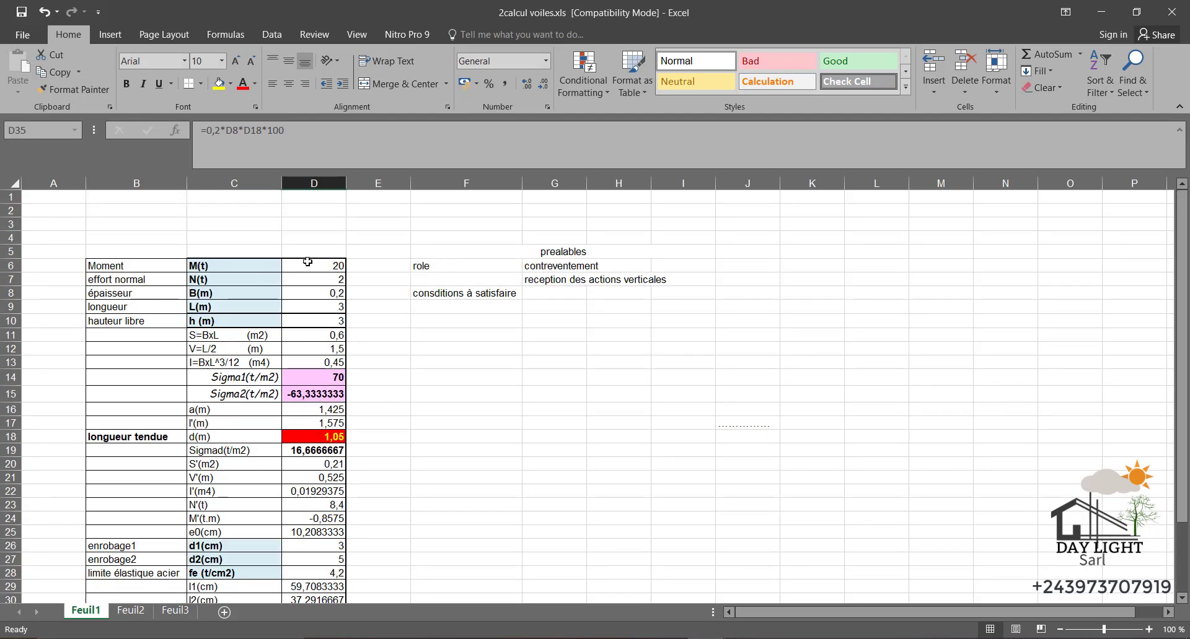